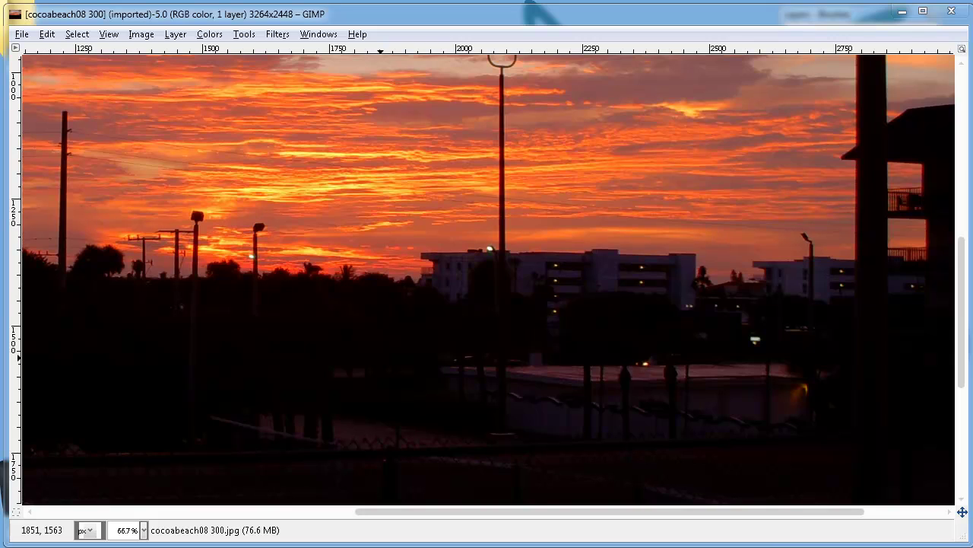
Show the hidden Layers and Brushes docks beside the sunset photo
{"action": "key", "text": "Tab"}
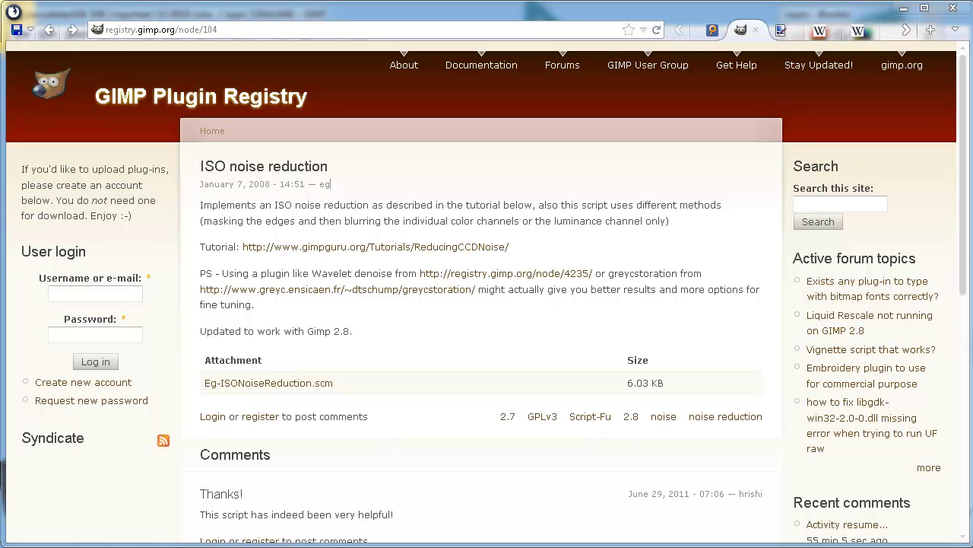
Download the Eg-ISONoiseReduction.scm attachment and save it to the desktop
{"action": "left_click", "coordinate": [269, 382]}
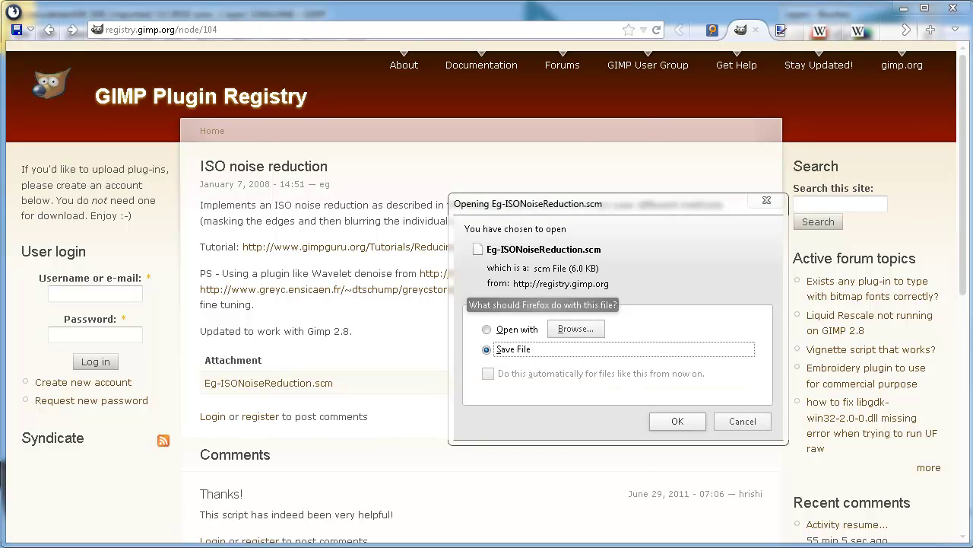
{"action": "left_click", "coordinate": [677, 422]}
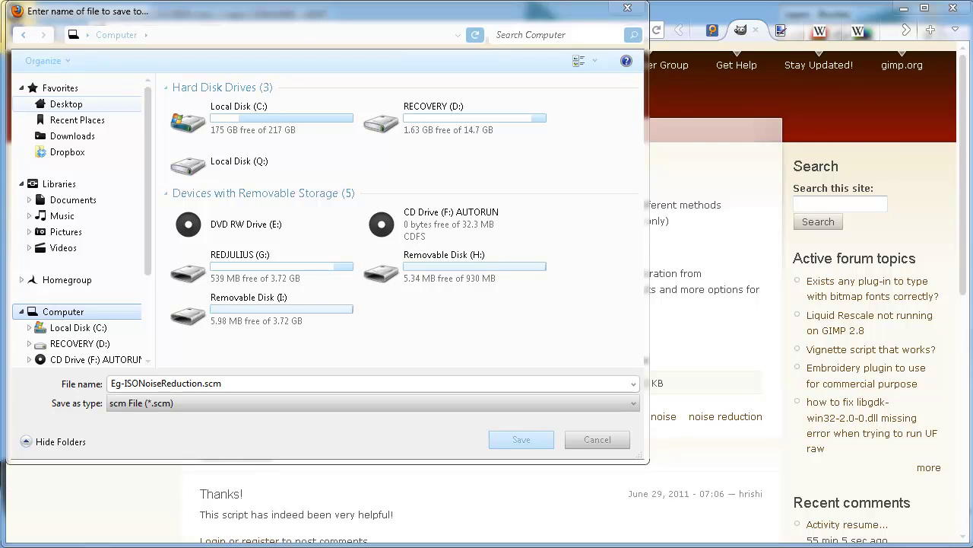
{"action": "left_click", "coordinate": [521, 439]}
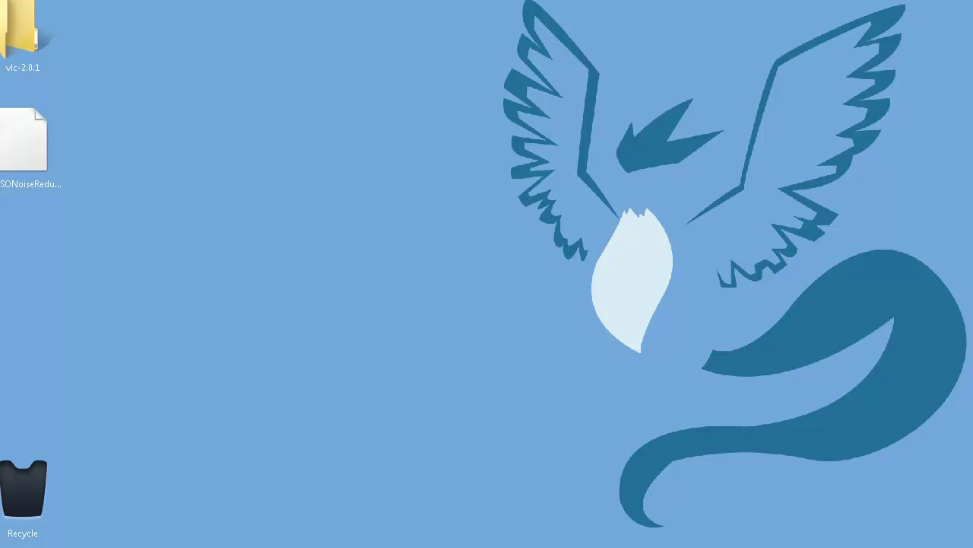
Cut the downloaded script file from the desktop and browse to Local Disk (C:)
{"action": "right_click", "coordinate": [18, 156]}
{"action": "left_click", "coordinate": [46, 332]}
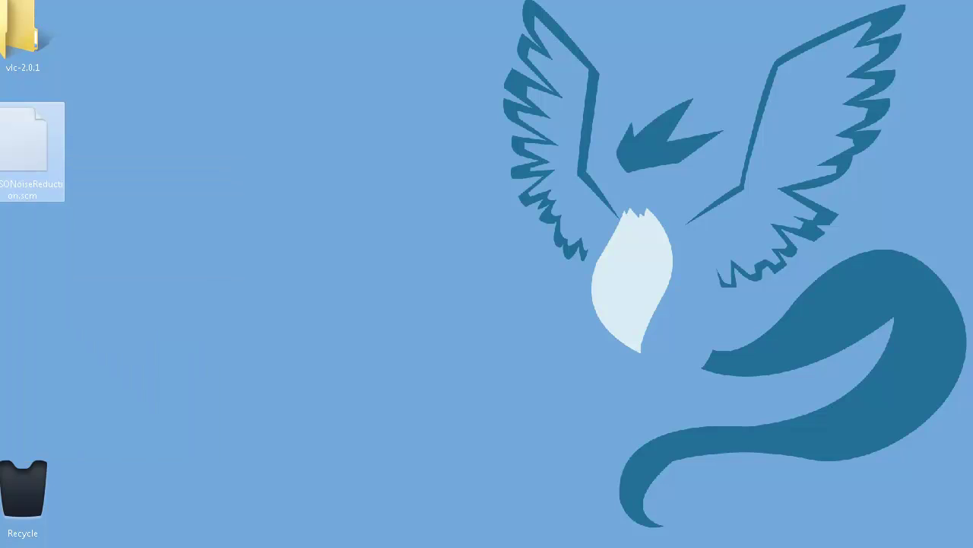
{"action": "key", "text": "super+e"}
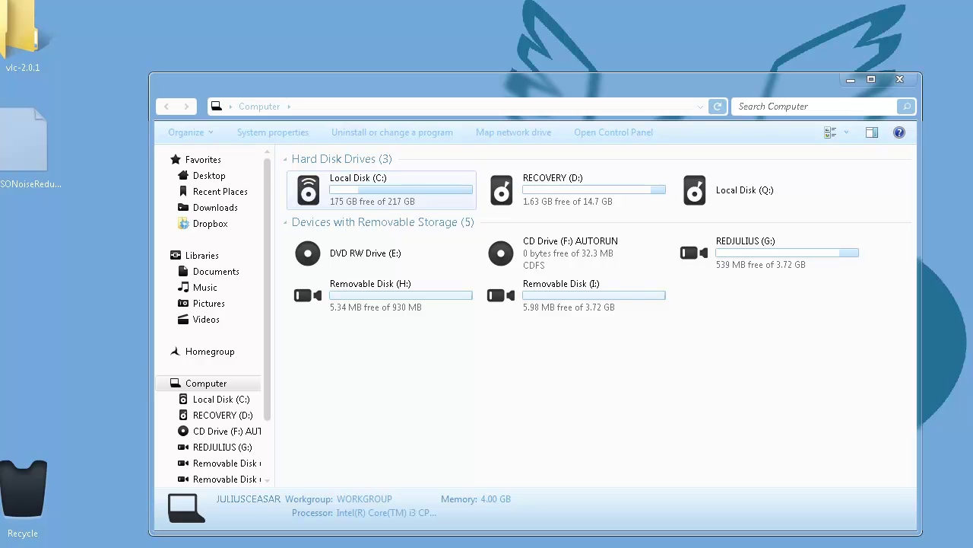
{"action": "double_click", "coordinate": [358, 190]}
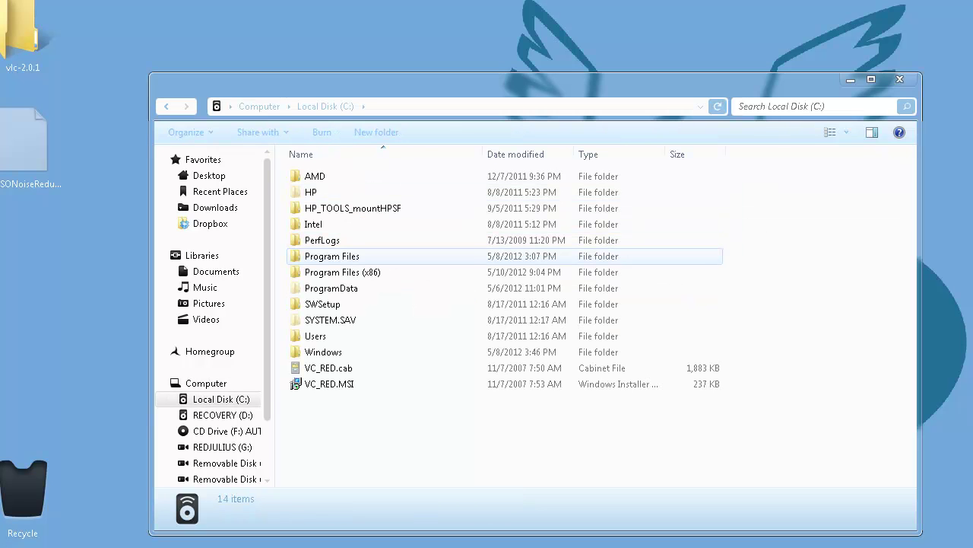
{"action": "double_click", "coordinate": [342, 272]}
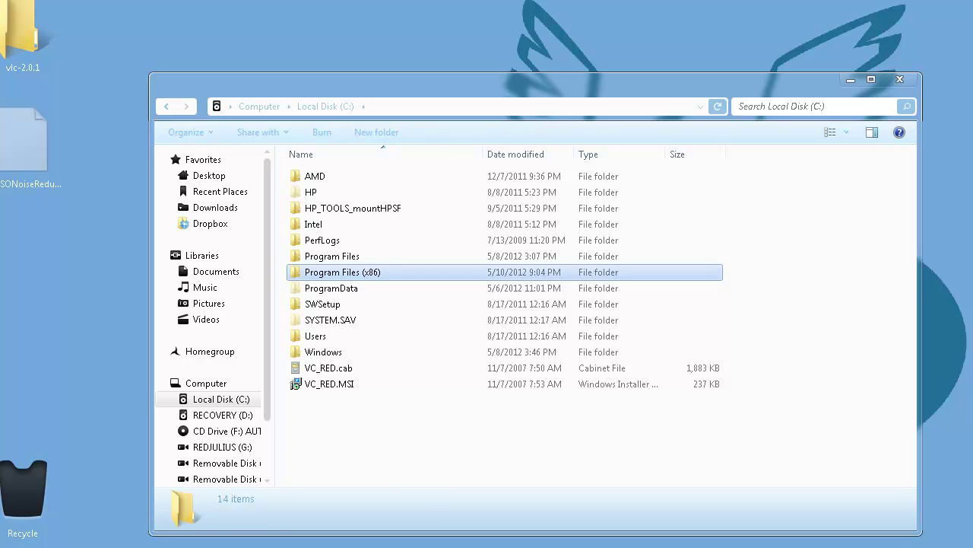
{"action": "left_click", "coordinate": [166, 106]}
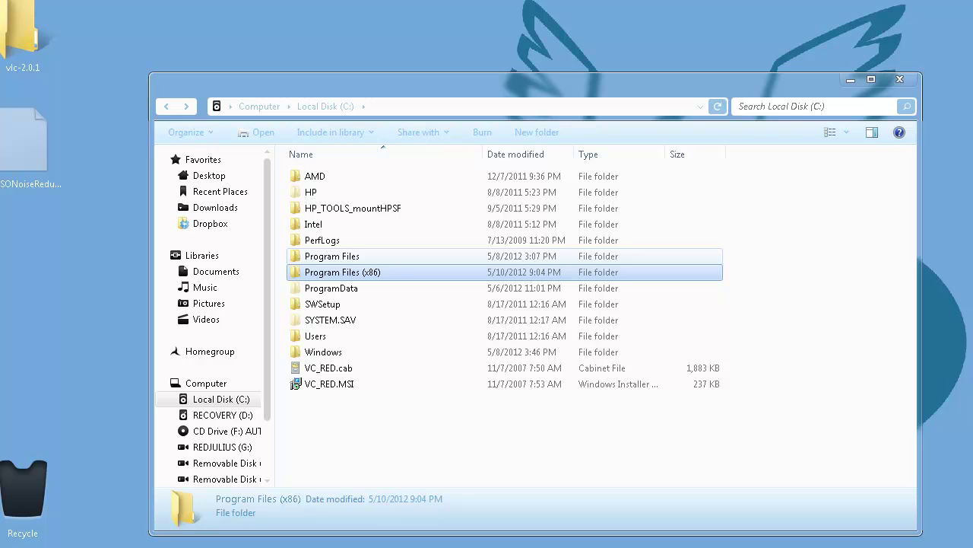
Paste the script into C:\Program Files\GIMP 2\share\gimp\2.0\scripts
{"action": "double_click", "coordinate": [331, 256]}
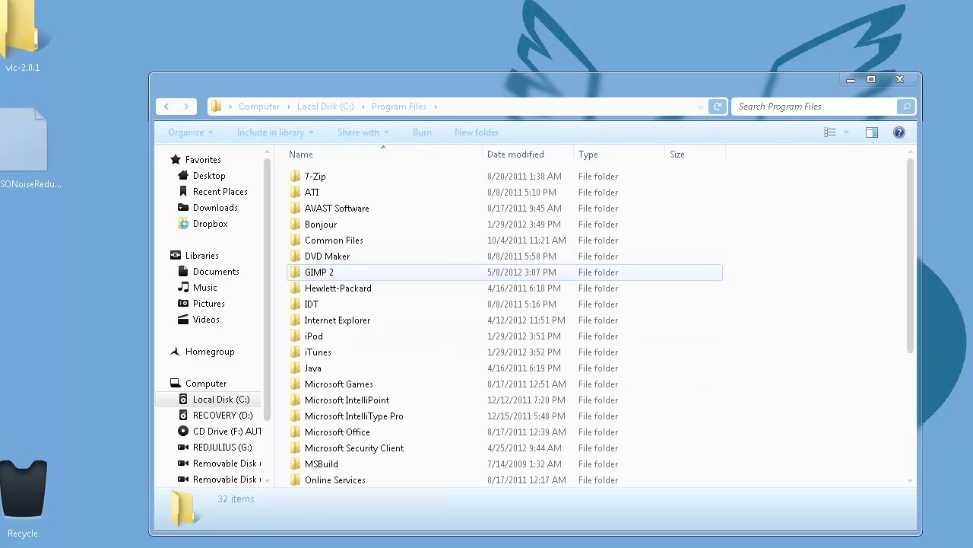
{"action": "double_click", "coordinate": [319, 271]}
{"action": "double_click", "coordinate": [314, 240]}
{"action": "double_click", "coordinate": [313, 208]}
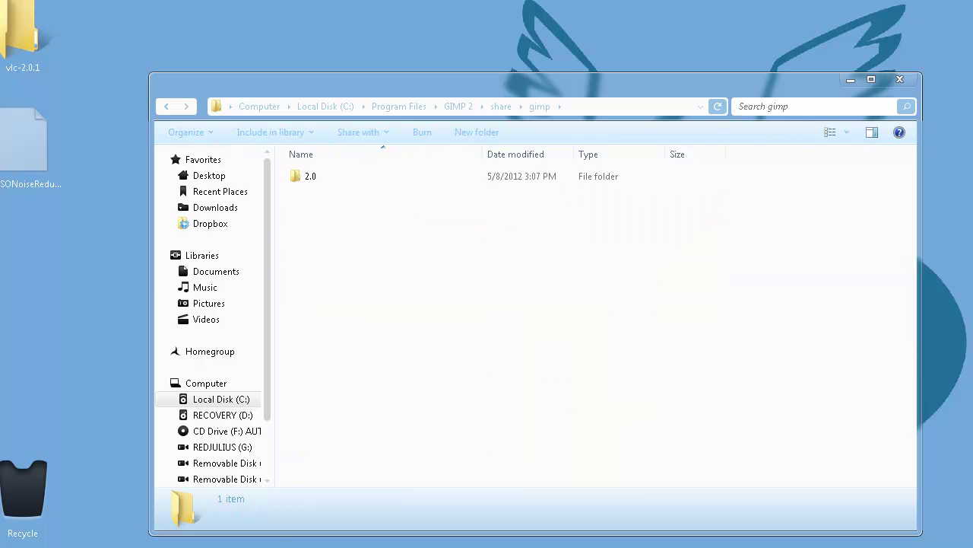
{"action": "double_click", "coordinate": [310, 175]}
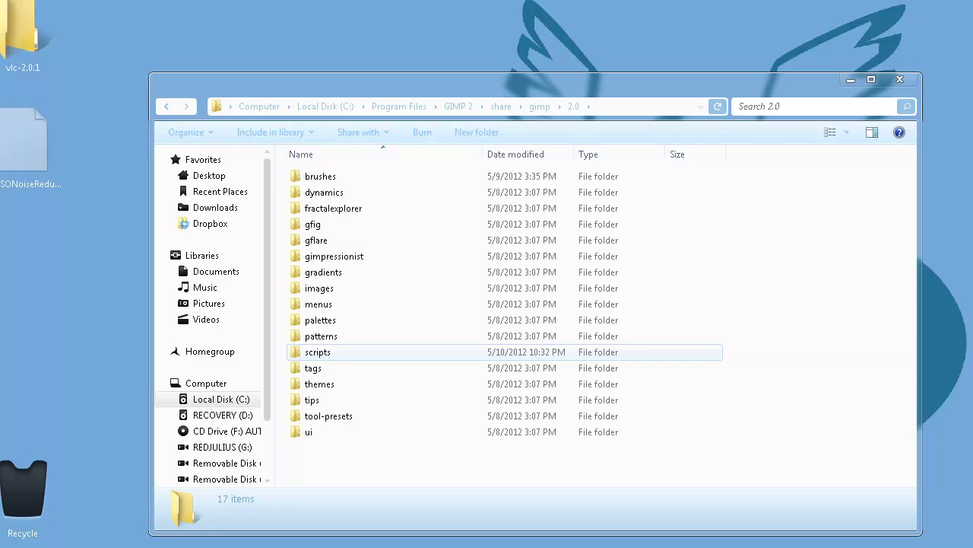
{"action": "double_click", "coordinate": [318, 351]}
{"action": "right_click", "coordinate": [778, 246]}
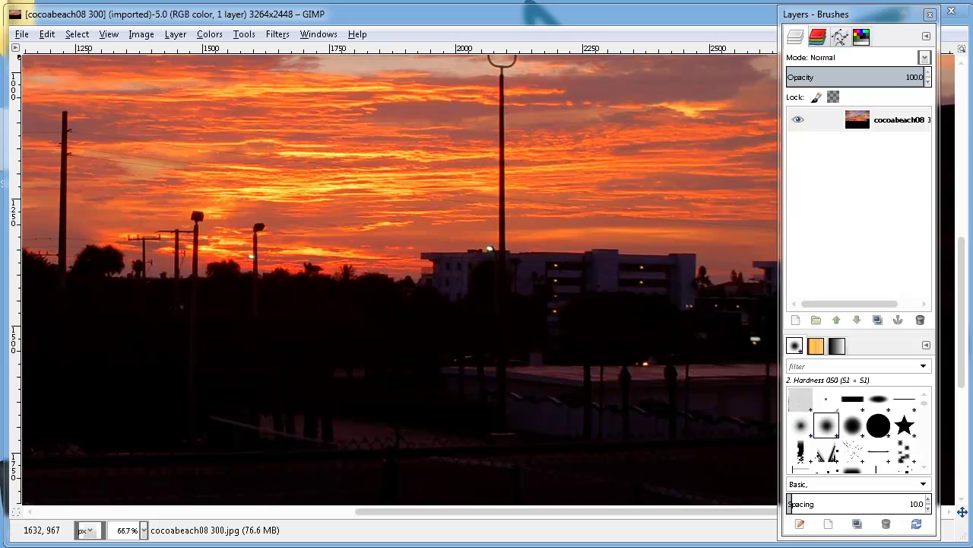
Reload scripts with Filters > Script-Fu > Refresh Scripts
{"action": "left_click", "coordinate": [244, 34]}
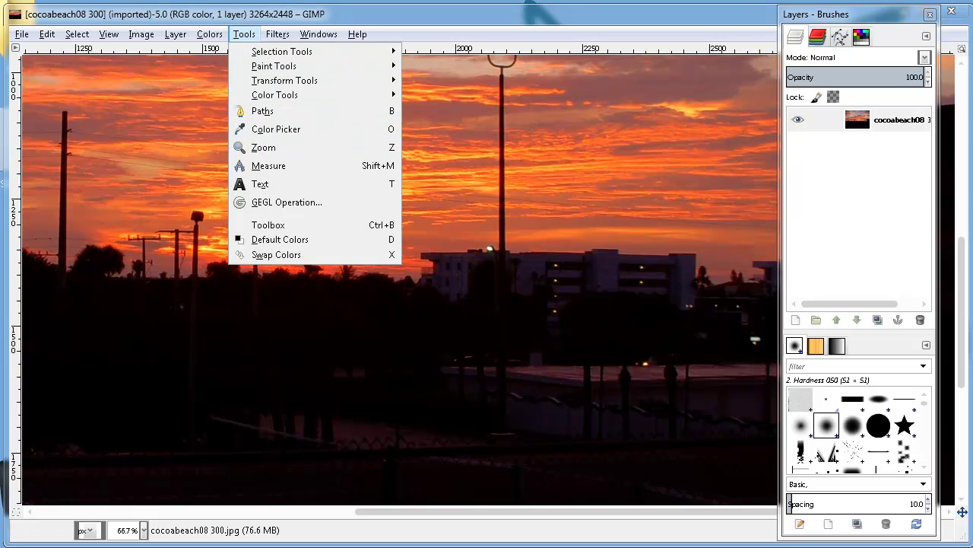
{"action": "mouse_move", "coordinate": [278, 34]}
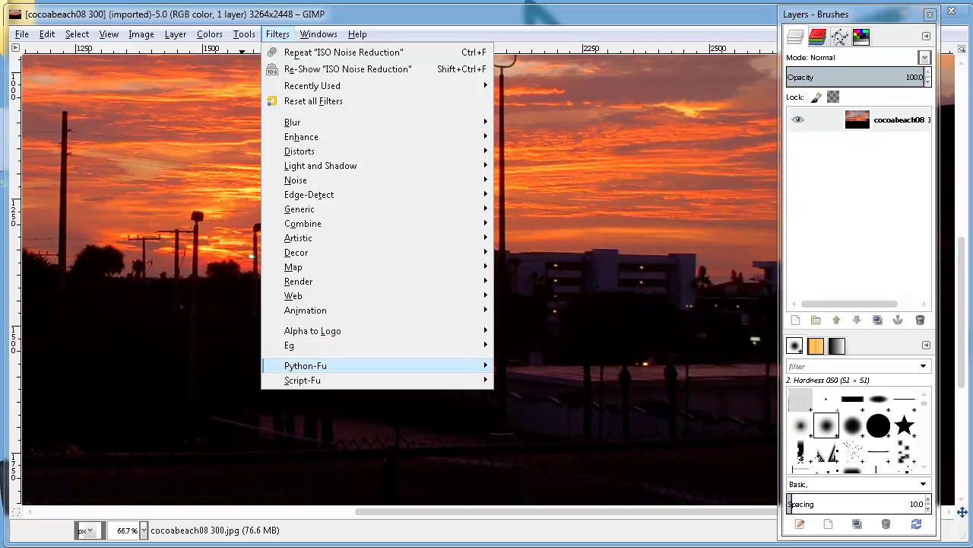
{"action": "mouse_move", "coordinate": [456, 379]}
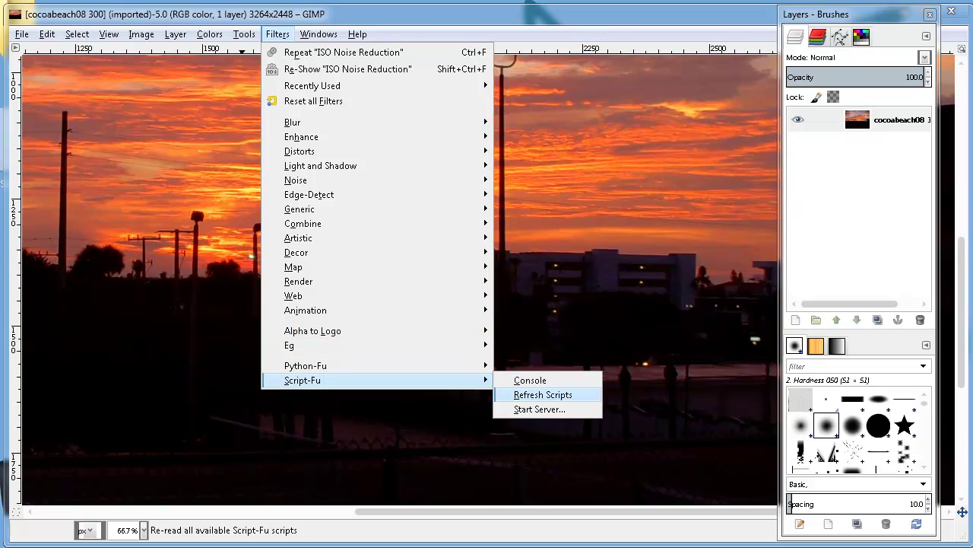
{"action": "left_click", "coordinate": [543, 394]}
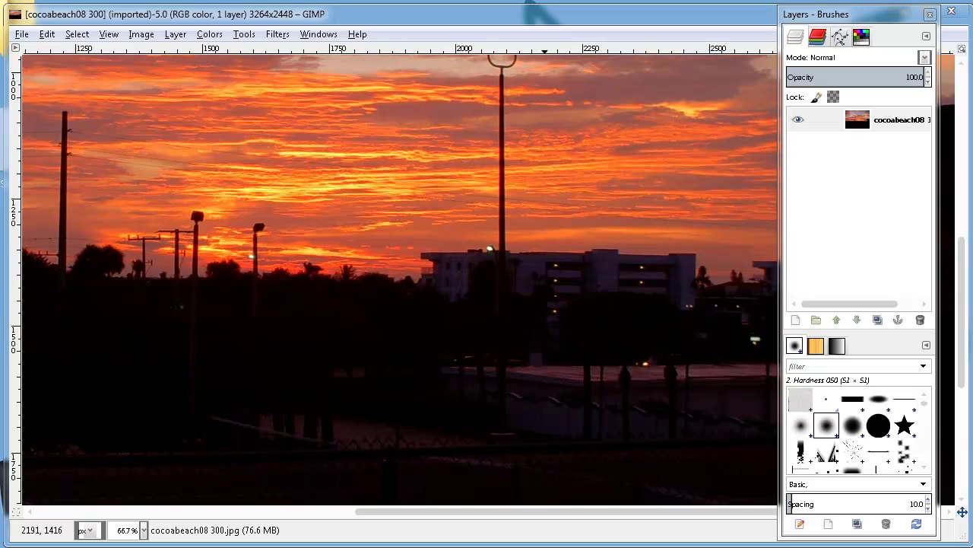
Apply Filters > Eg > ISO Noise Reduction using Luminance channel blurring, opacity 70, radius 5.00
{"action": "left_click", "coordinate": [278, 35]}
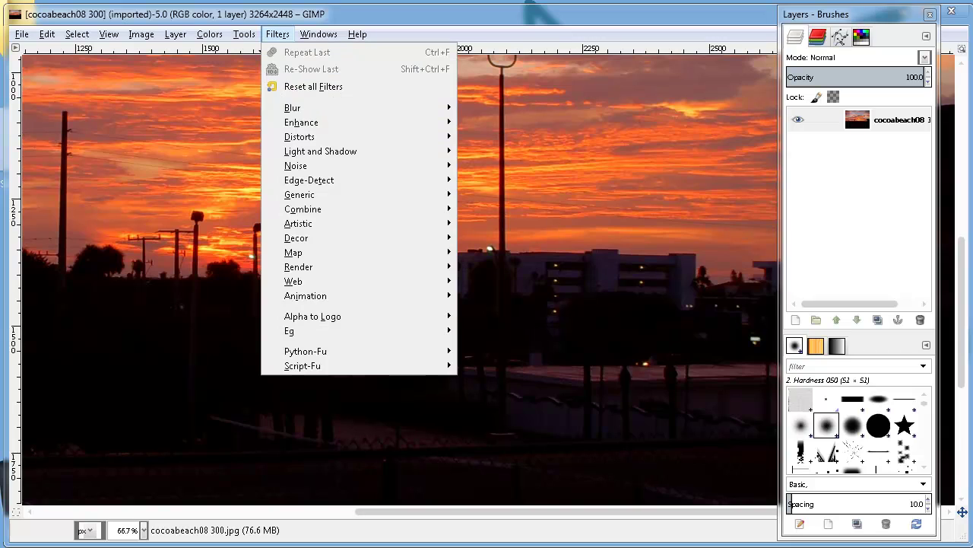
{"action": "mouse_move", "coordinate": [304, 251]}
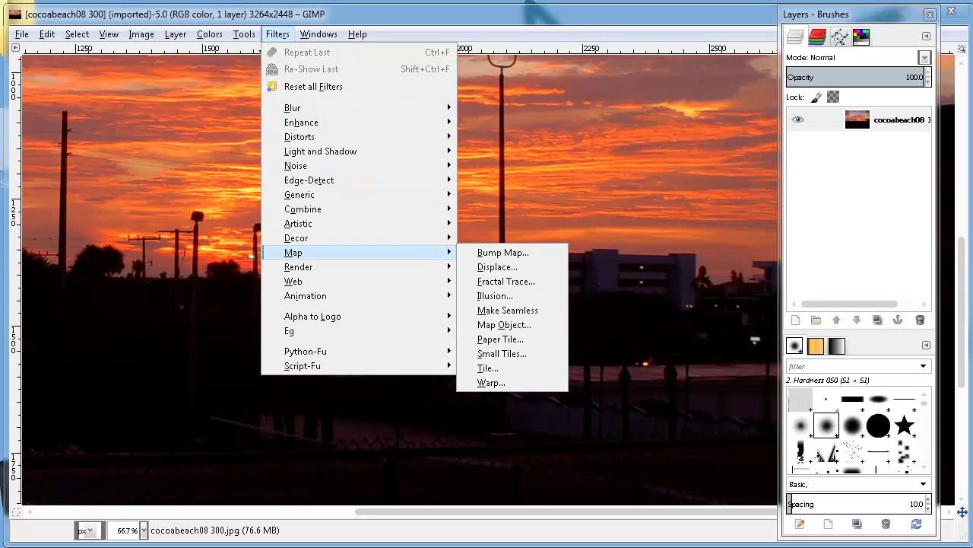
{"action": "mouse_move", "coordinate": [304, 330]}
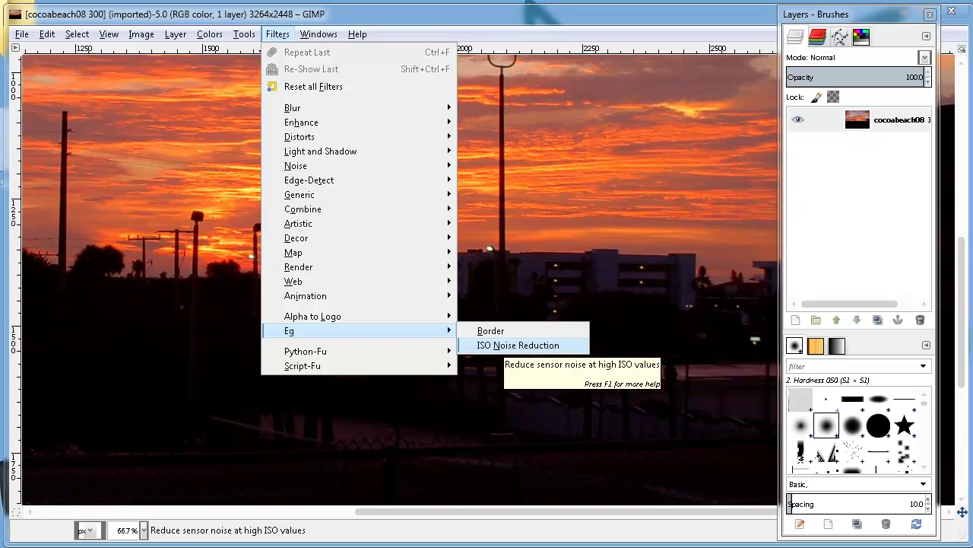
{"action": "key", "text": "Return"}
{"action": "key", "text": "space"}
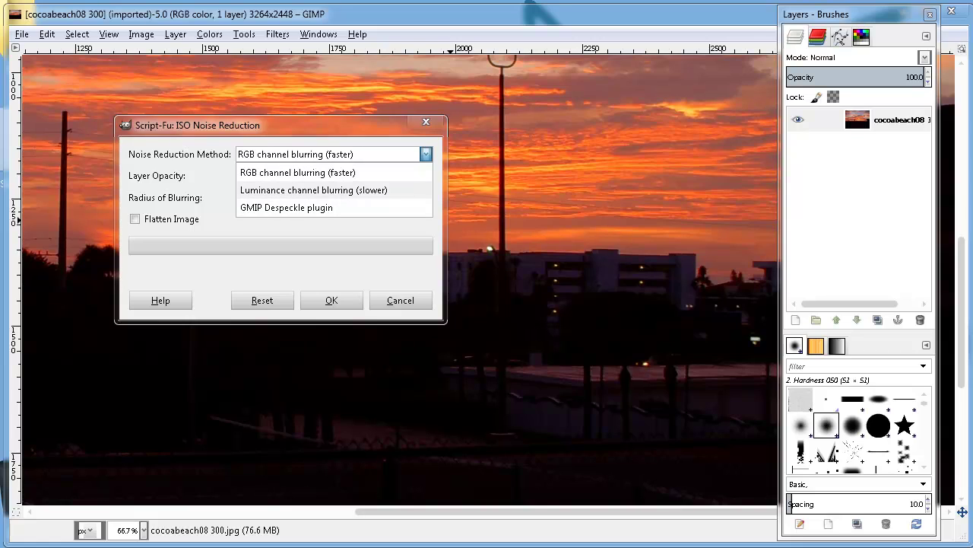
{"action": "key", "text": "Return"}
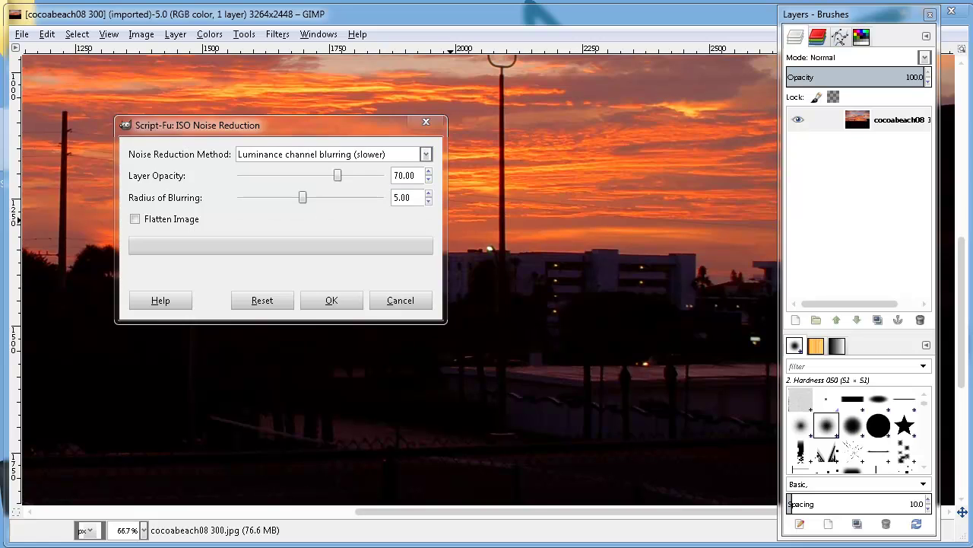
{"action": "key", "text": "Return"}
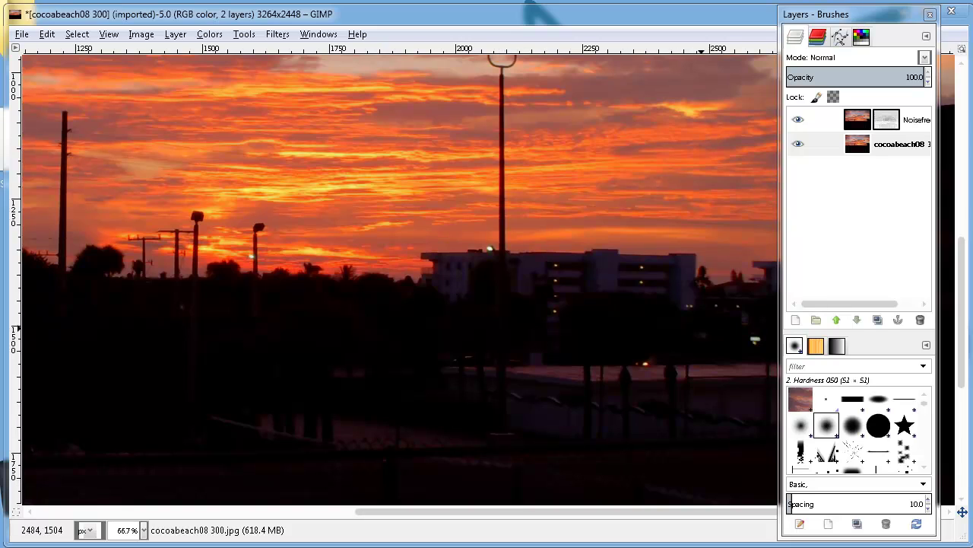
View the photo at actual pixel size and select the original cocoabeach08 layer
{"action": "key", "text": "Tab"}
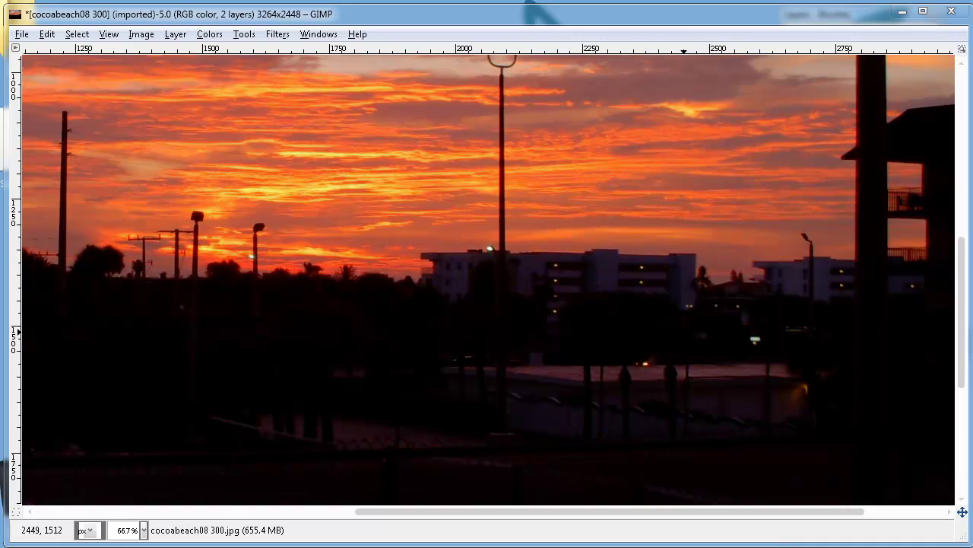
{"action": "key", "text": "1"}
{"action": "key", "text": "Tab"}
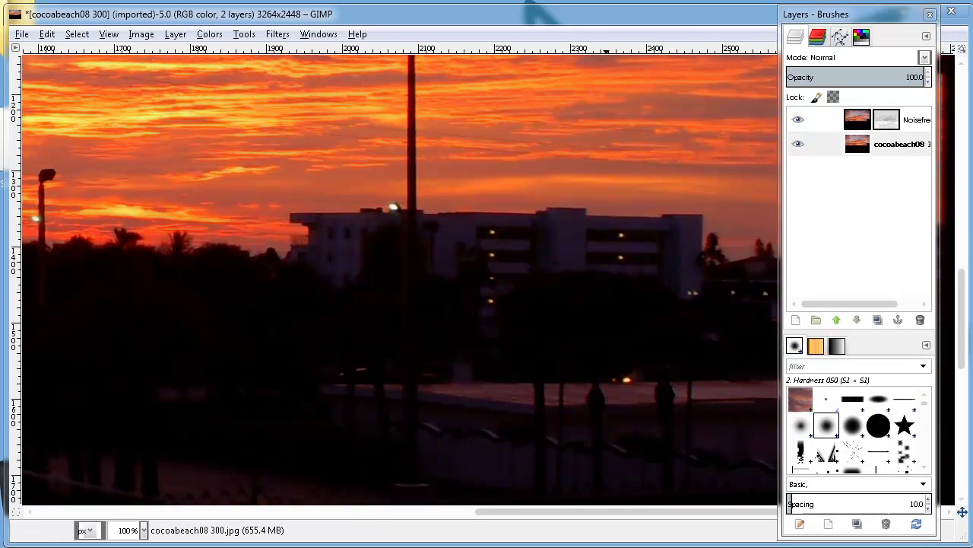
{"action": "left_click", "coordinate": [897, 144]}
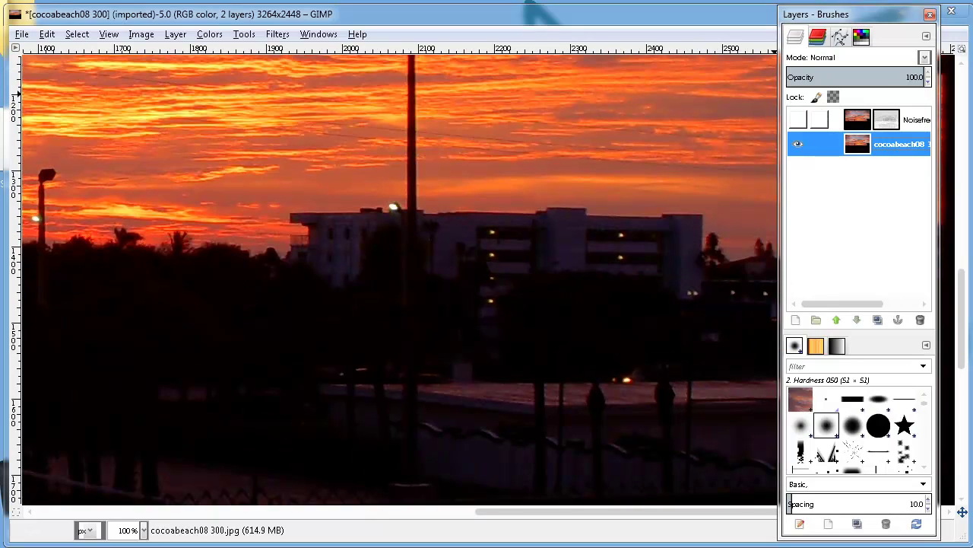
Toggle the Noisefree layer's visibility to compare, finally leaving it visible
{"action": "left_click", "coordinate": [798, 119]}
{"action": "left_click", "coordinate": [798, 120]}
{"action": "left_click", "coordinate": [798, 120]}
{"action": "left_click", "coordinate": [798, 119]}
{"action": "left_click", "coordinate": [798, 119]}
{"action": "left_click", "coordinate": [798, 120]}
{"action": "left_click", "coordinate": [797, 120]}
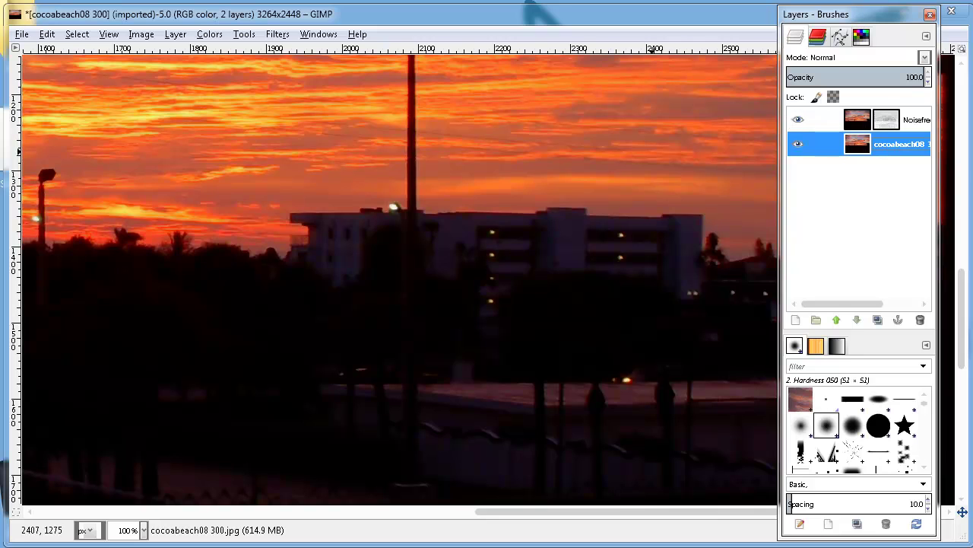
{"action": "scroll", "coordinate": [653, 155], "scroll_direction": "down", "scroll_amount": 2}
{"action": "scroll", "coordinate": [653, 155], "scroll_direction": "down", "scroll_amount": 1}
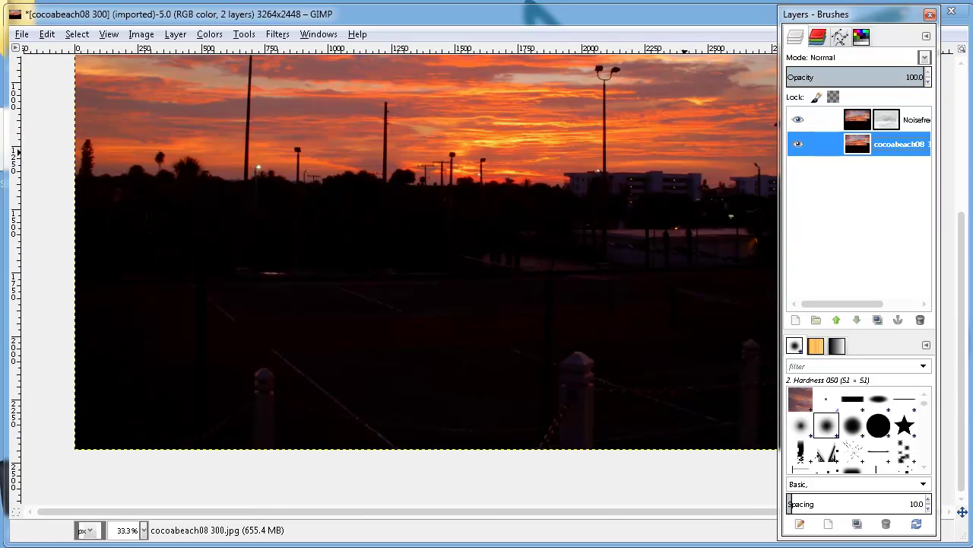
{"action": "scroll", "coordinate": [685, 152], "scroll_direction": "up", "scroll_amount": 3}
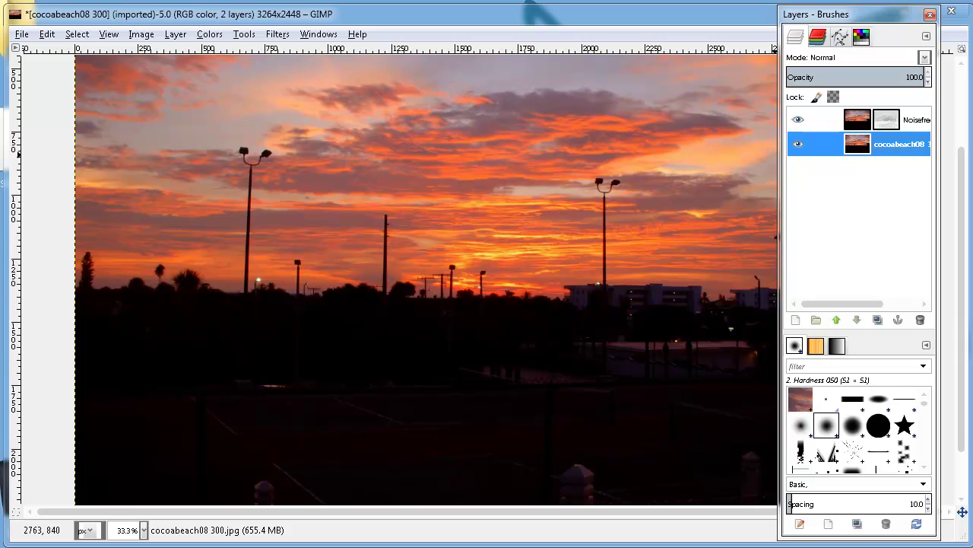